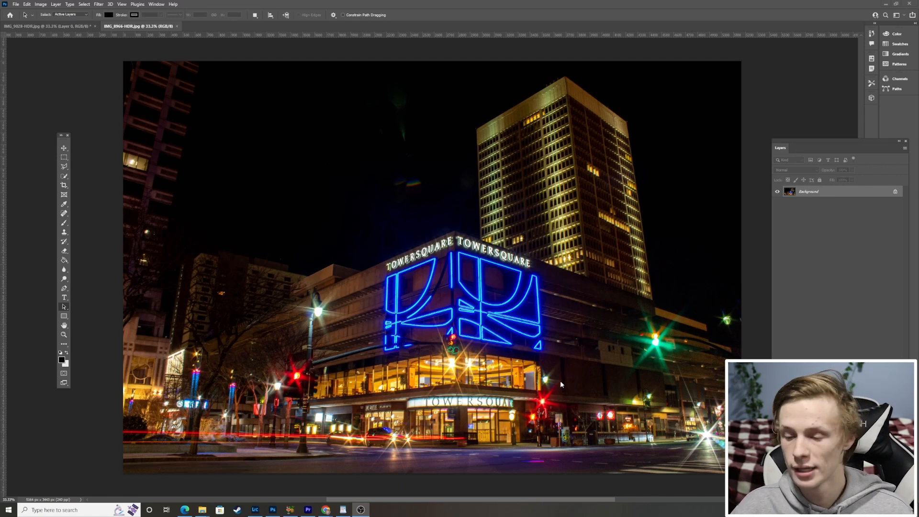
Examine the damaged green and yellow lamps of the traffic light at the building's corner, close up and in the full photo
click(455, 347)
key(z)
drag(454, 347, 455, 301)
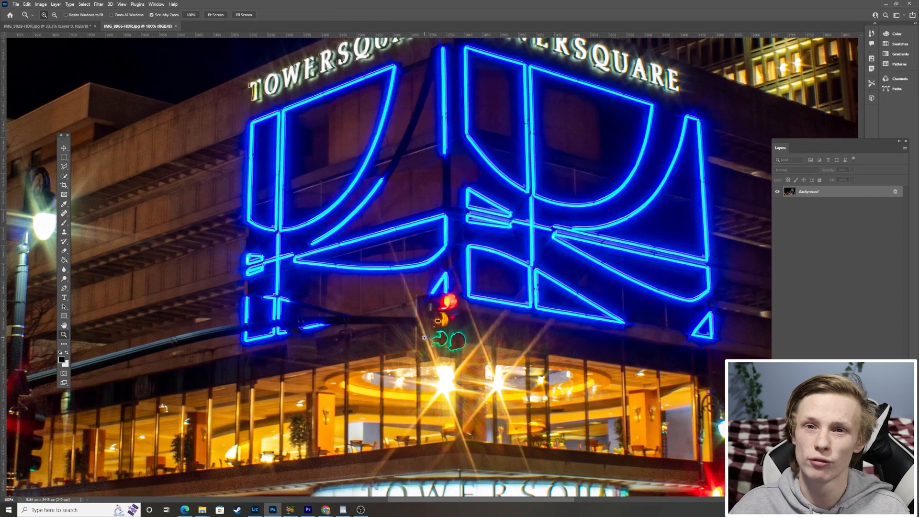
scroll(495, 348, down, 1)
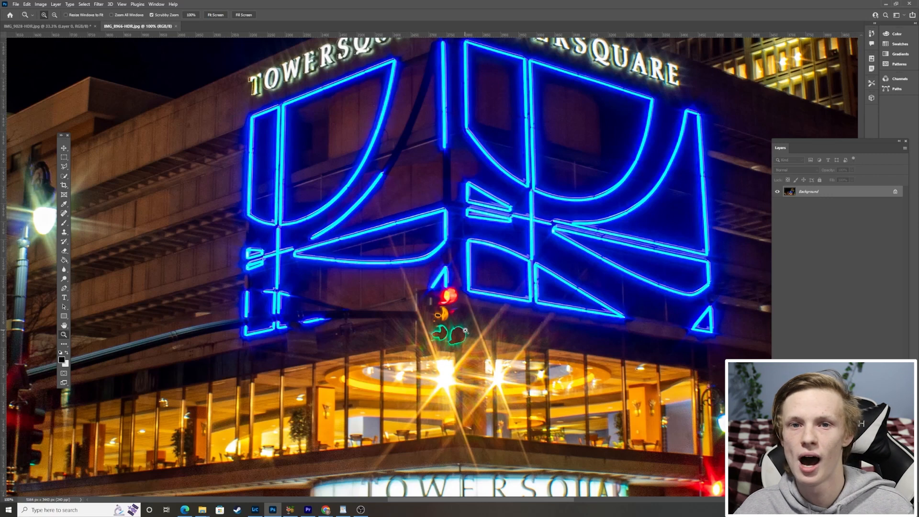
alt+click(449, 327)
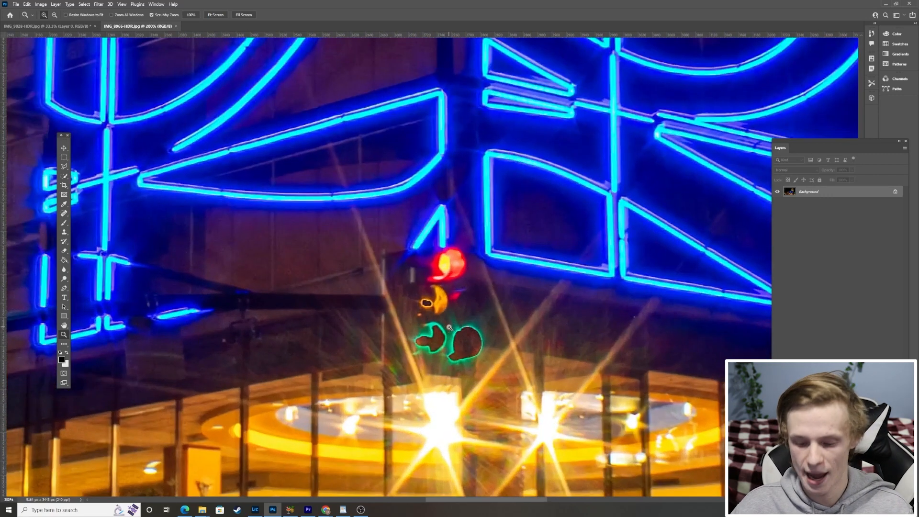
alt+click(449, 327)
alt+click(460, 318)
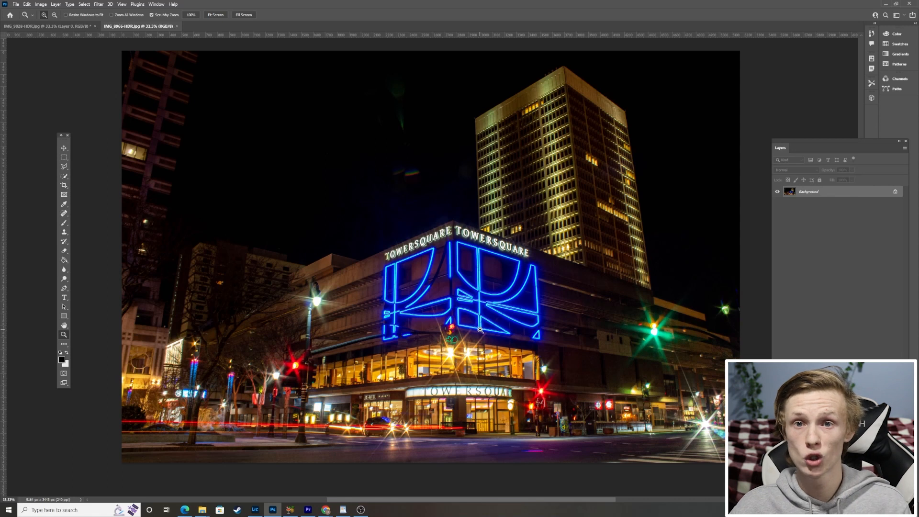
scroll(480, 329, down, 1)
drag(451, 322, 473, 293)
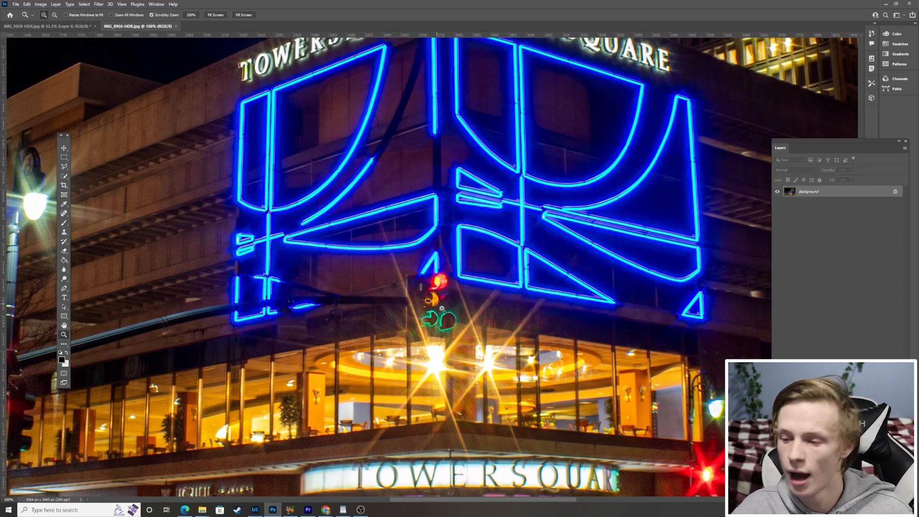
scroll(447, 294, down, 1)
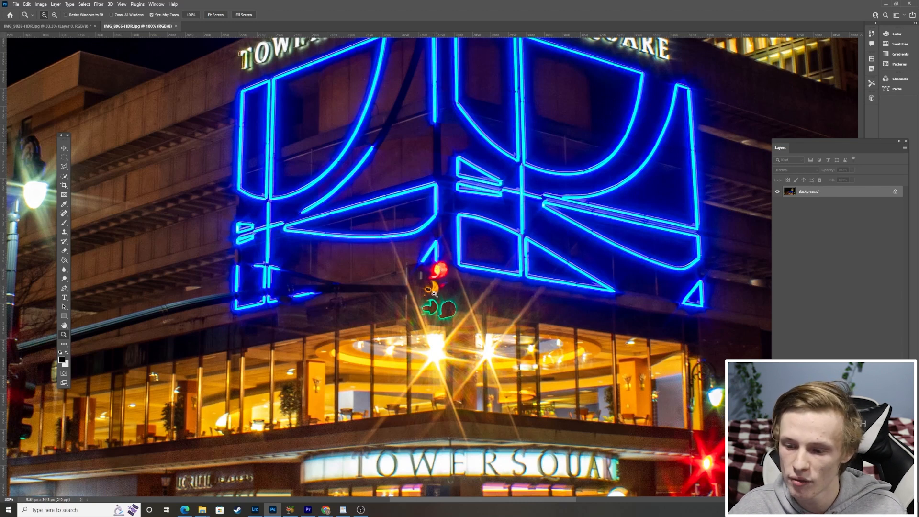
Sample the bright green from the glowing rim of the traffic light's lower lamp as the foreground colour
key(i)
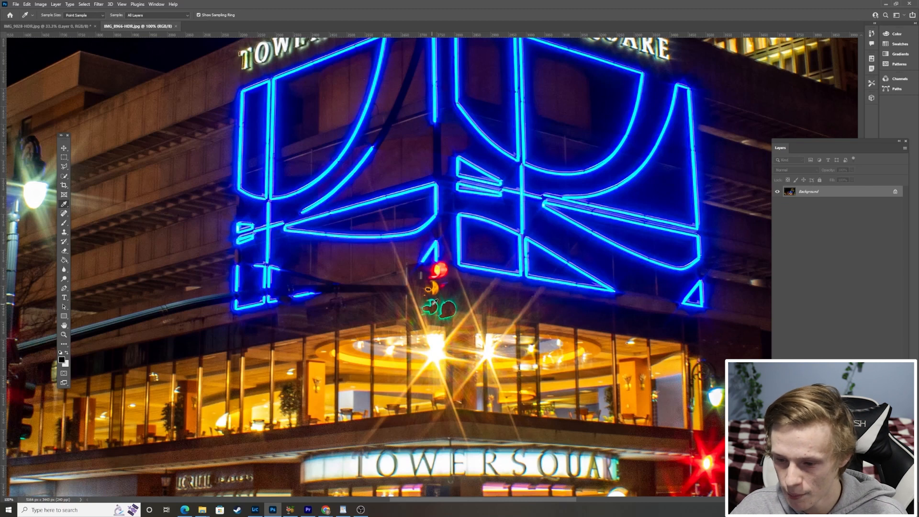
key(z)
click(436, 299)
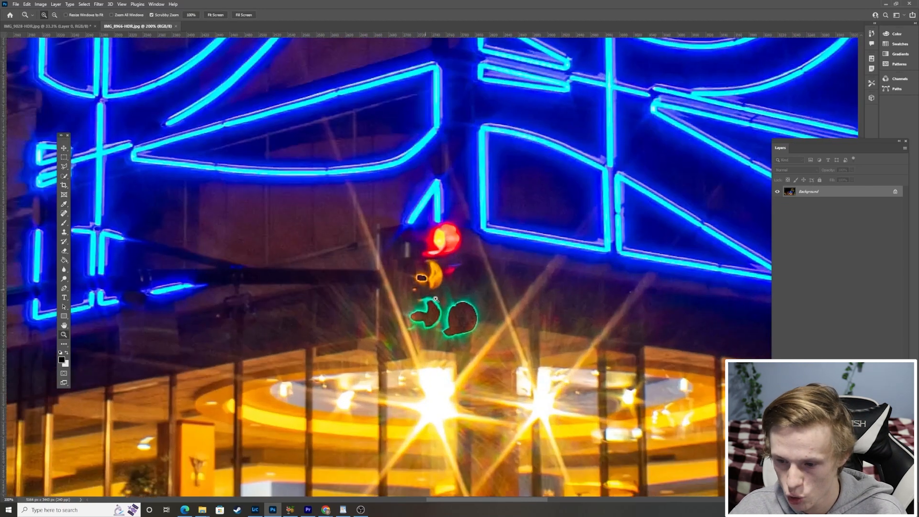
click(435, 299)
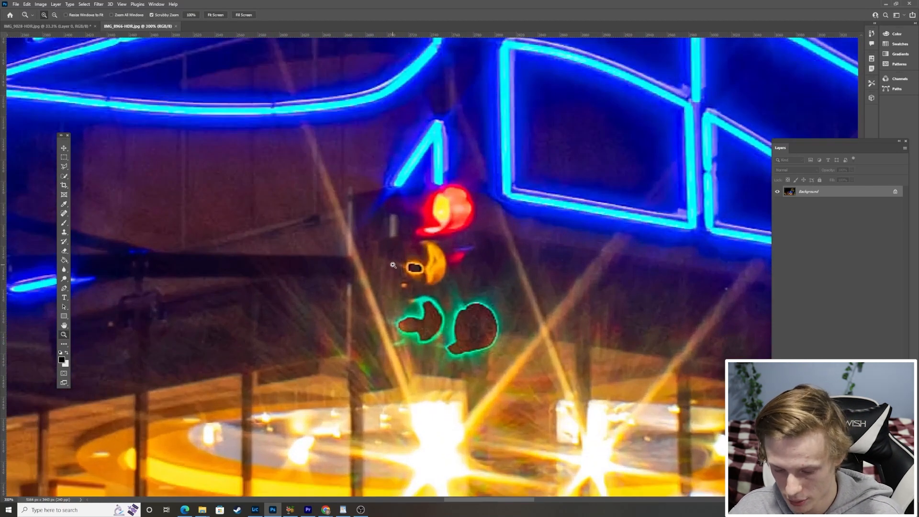
key(i)
click(429, 297)
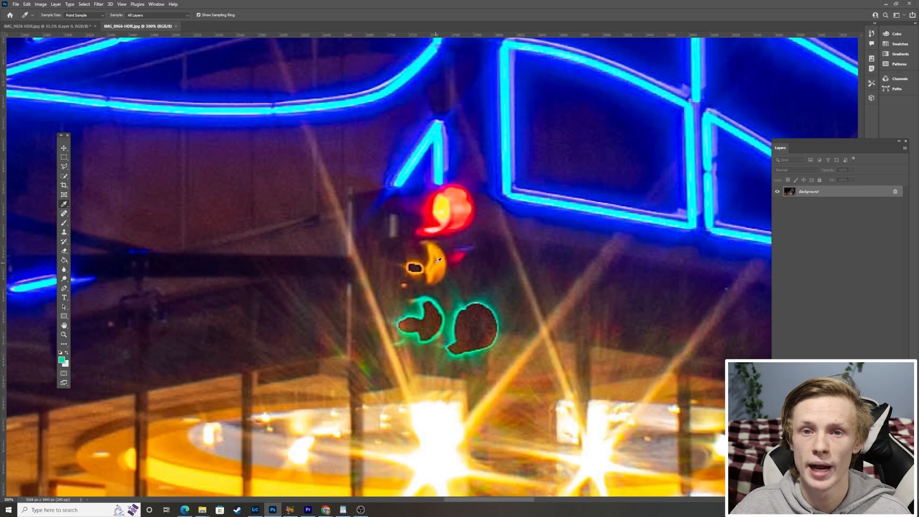
Convert the locked background to a regular layer and paint the dark centres of both green lamps with the sampled green
key(ctrl+shift+n)
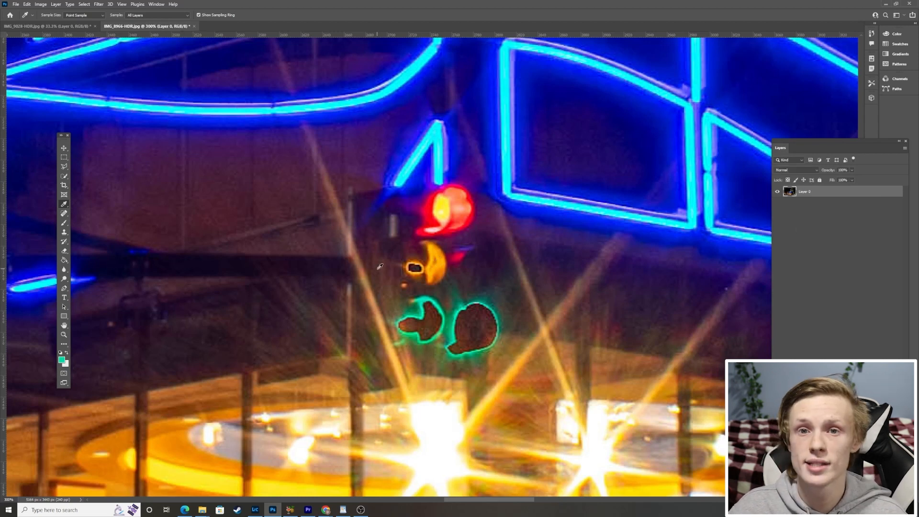
key(b)
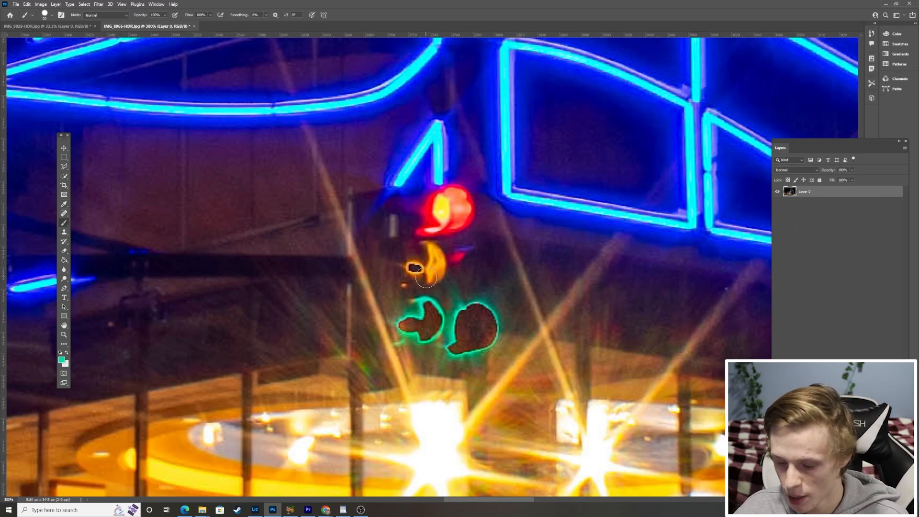
drag(469, 325, 459, 331)
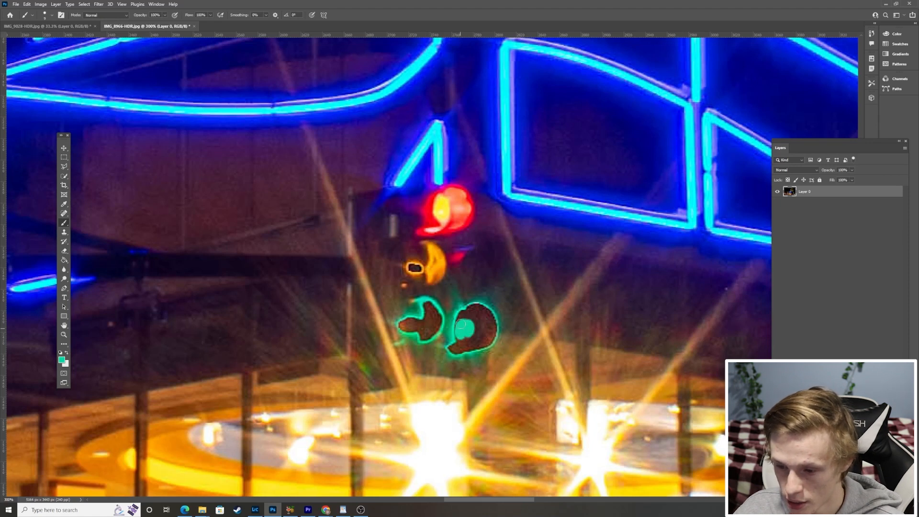
key(z)
key(ctrl+0)
scroll(469, 292, down, 2)
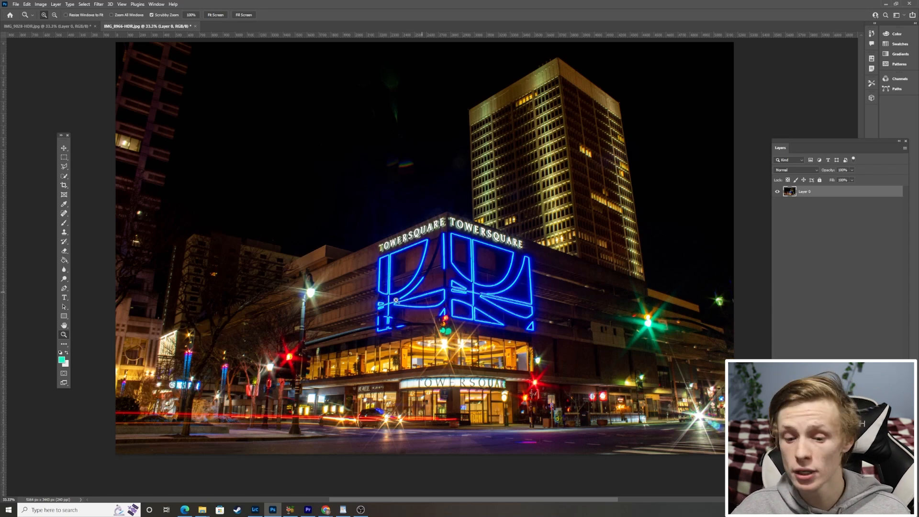
Choose a pale mint tint of the sampled green, #a0eed8, as the foreground colour
key(i)
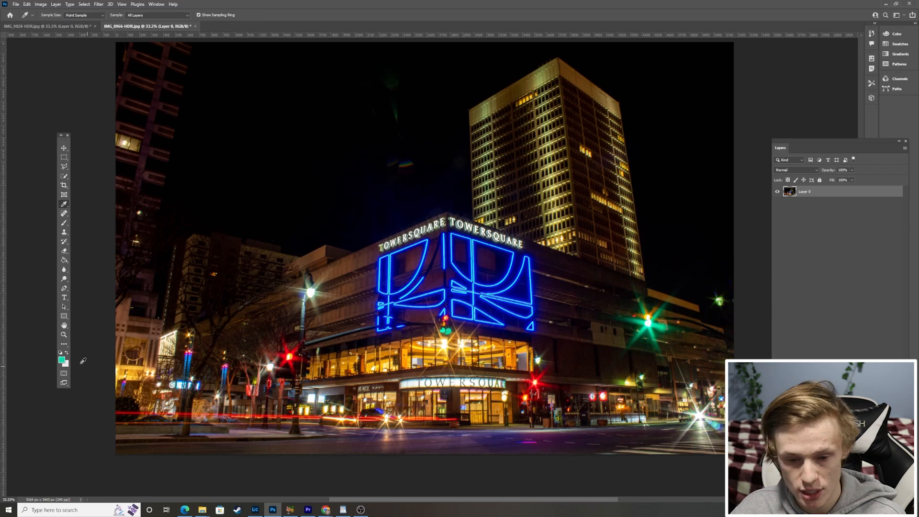
click(63, 360)
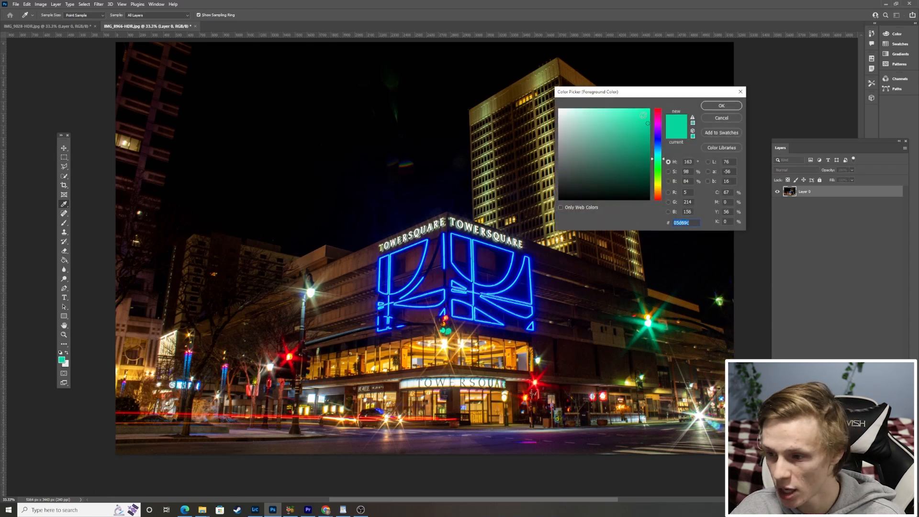
drag(646, 123, 593, 116)
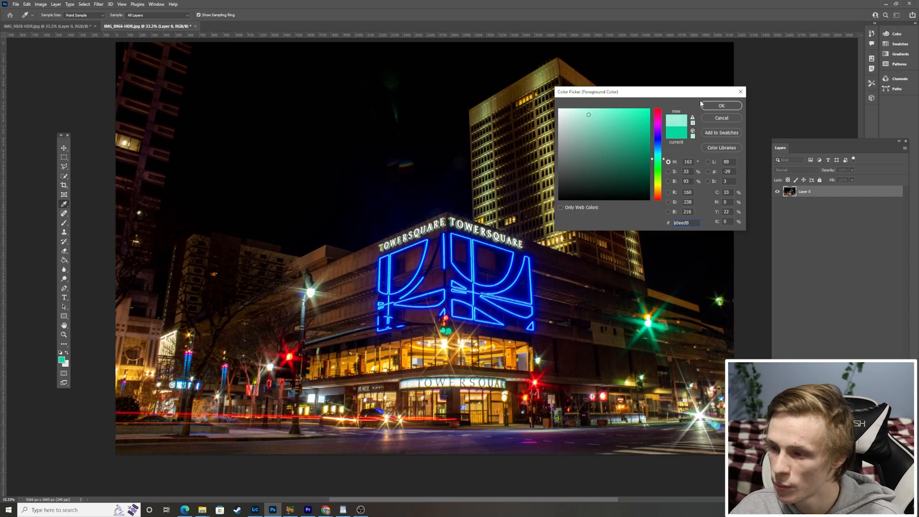
click(721, 105)
Add a new layer above the photo and brush pale highlights into the centres of both green lamps
key(z)
drag(442, 323, 442, 322)
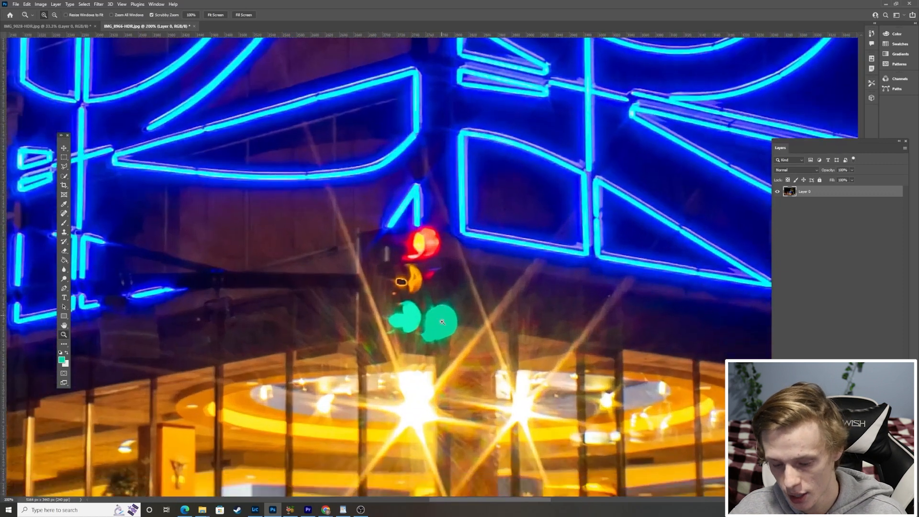
key(b)
click(50, 14)
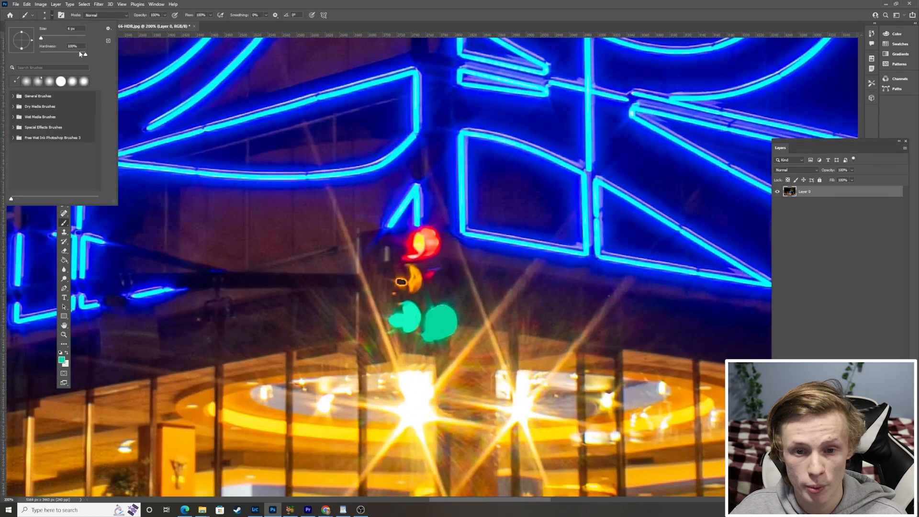
key(Return)
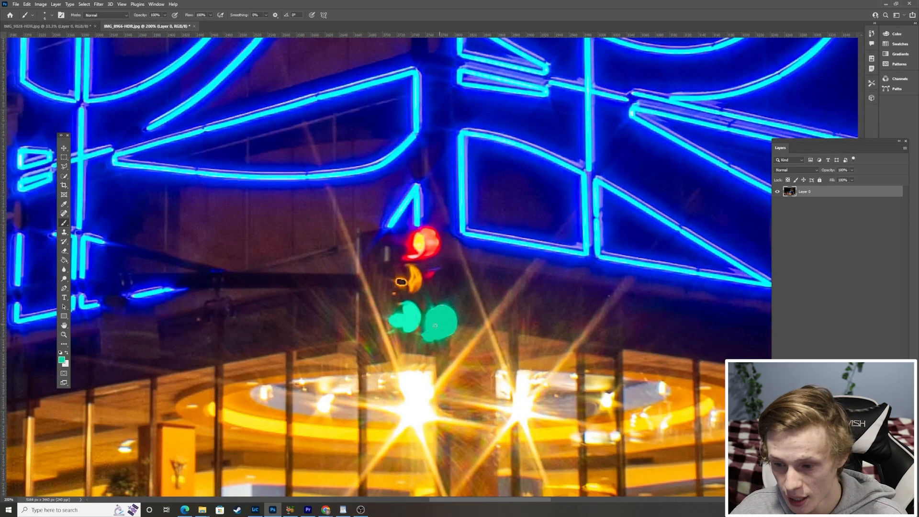
scroll(440, 325, up, 1)
key(ctrl+shift+alt+n)
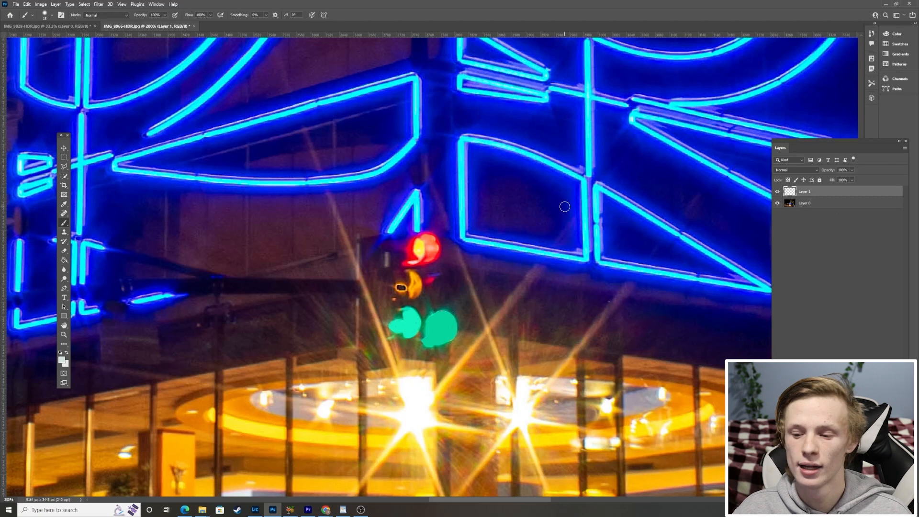
scroll(476, 306, down, 1)
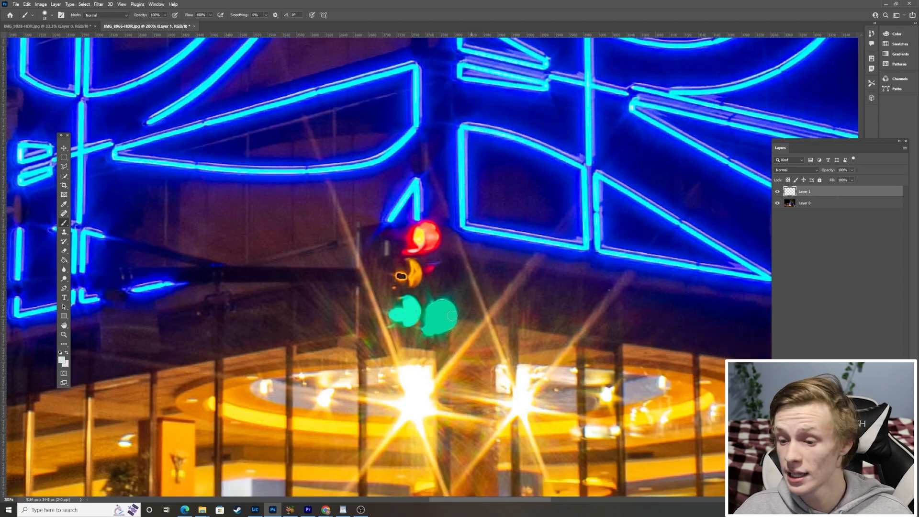
mouse_move(439, 315)
mouse_down()
mouse_move(442, 327)
mouse_move(434, 325)
mouse_move(441, 312)
mouse_move(449, 320)
mouse_move(413, 315)
mouse_move(419, 308)
mouse_move(408, 316)
mouse_move(409, 308)
mouse_up()
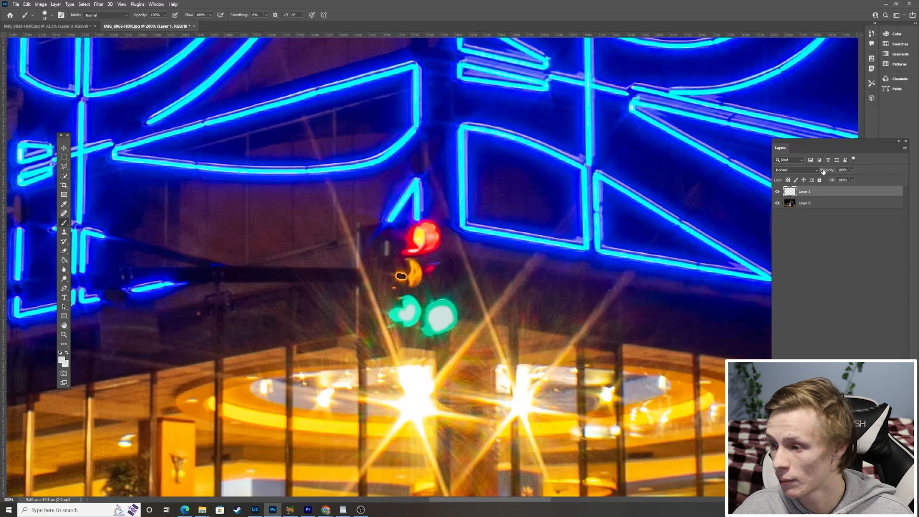
Set the highlight layer's opacity to 90% and apply a Gaussian Blur with a radius of 5.6 pixels to it
click(851, 170)
drag(849, 177, 850, 180)
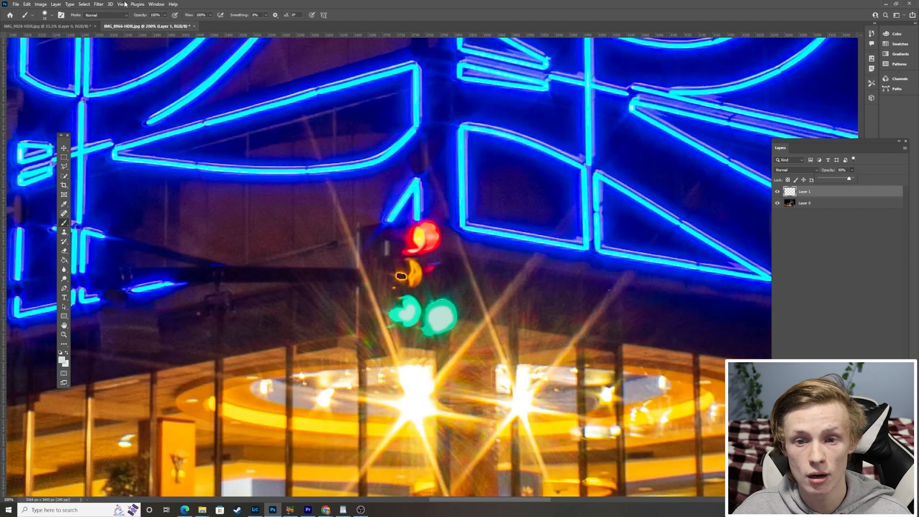
click(99, 4)
mouse_move(115, 96)
click(201, 123)
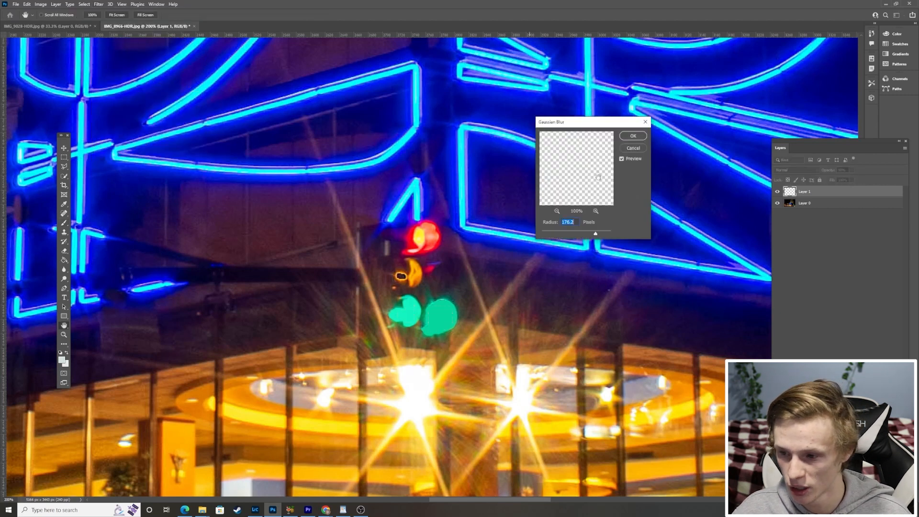
drag(586, 236, 562, 236)
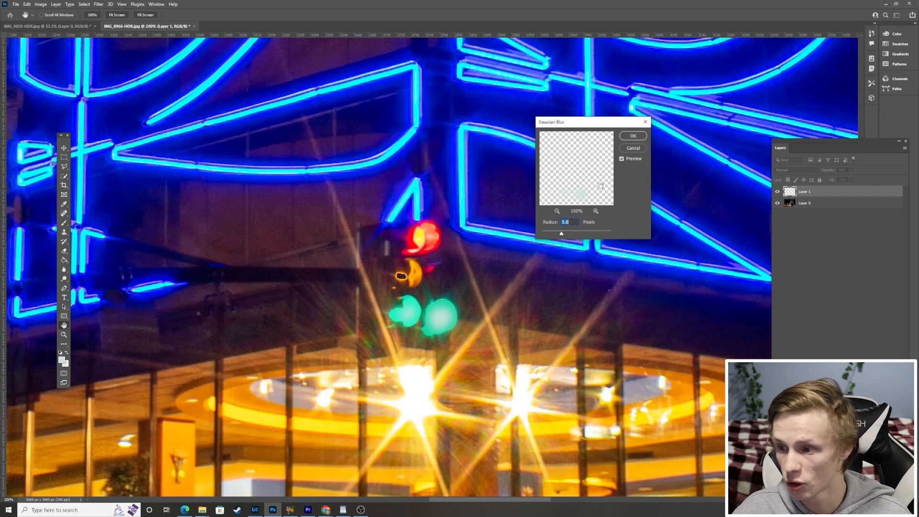
click(634, 136)
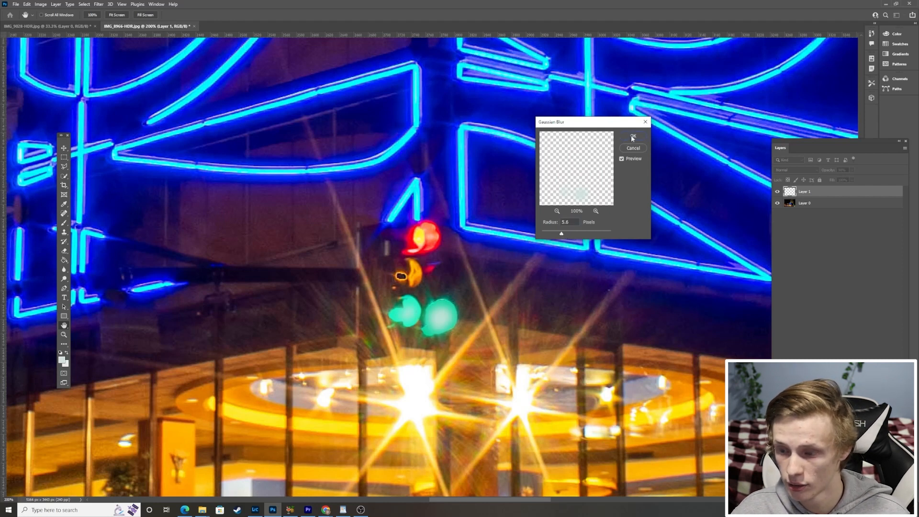
Inspect the retouched traffic light close up and against the full night photo
key(z)
drag(435, 146, 416, 162)
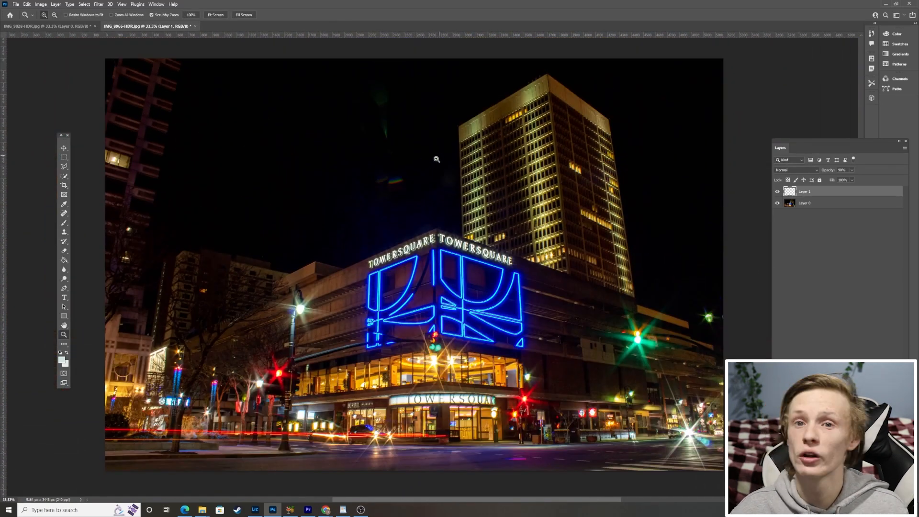
scroll(446, 193, down, 1)
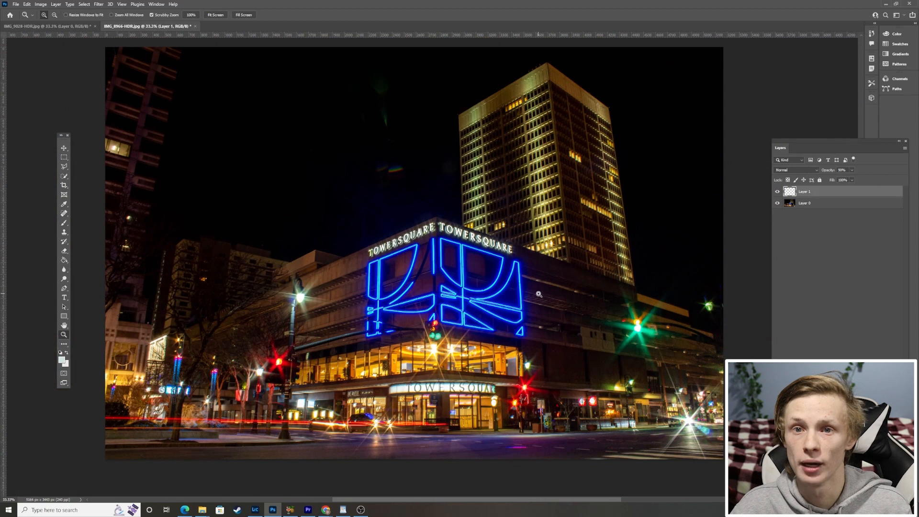
click(433, 329)
drag(427, 327, 441, 321)
key(ctrl+0)
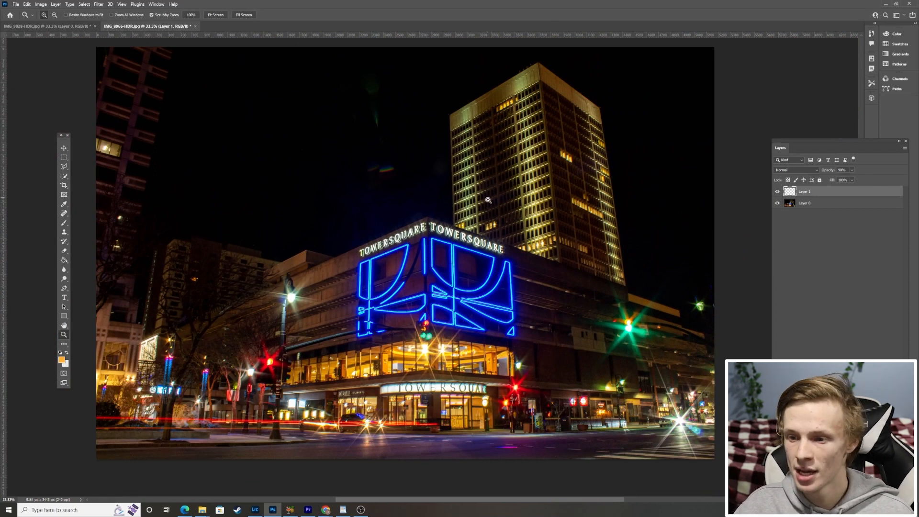
scroll(491, 200, up, 2)
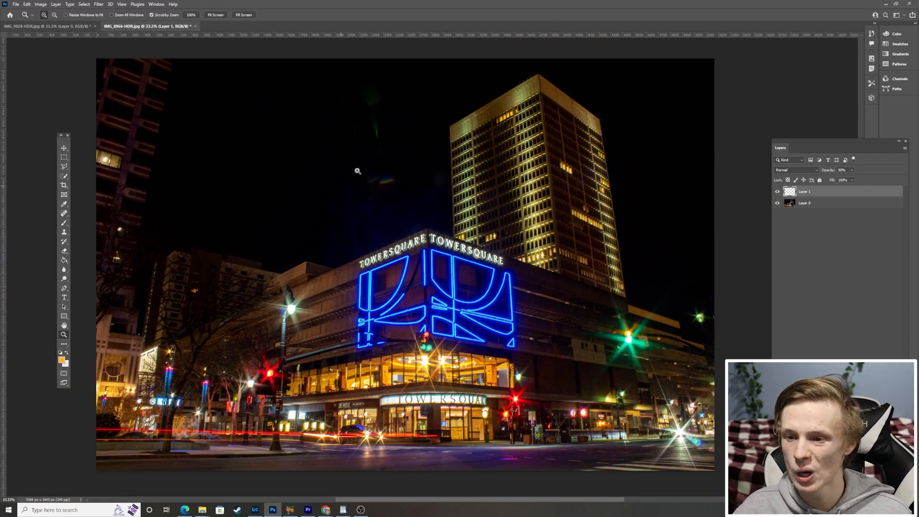